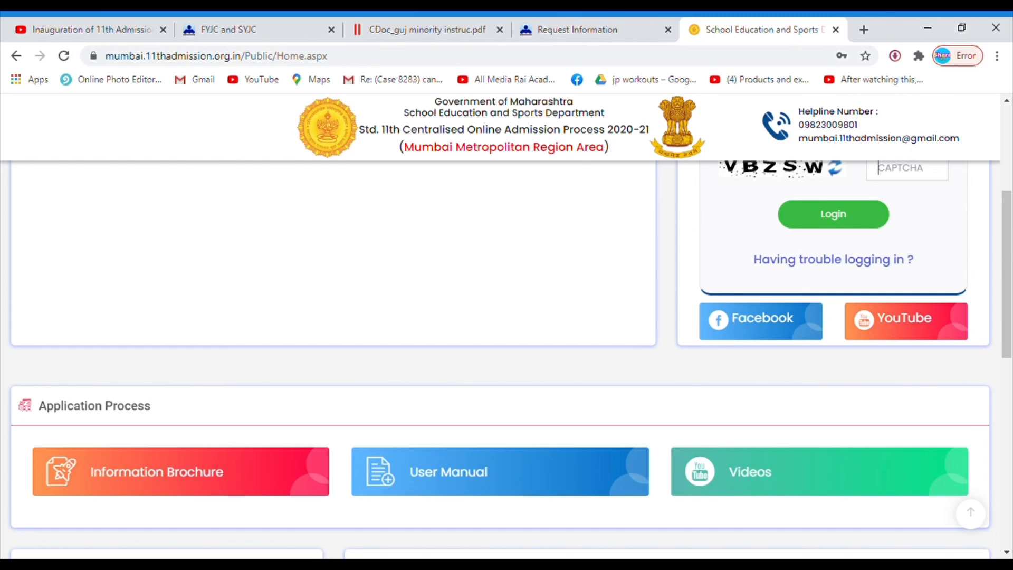
Enter the CAPTCHA code in the login form and log in to the candidate dashboard
type("VB")
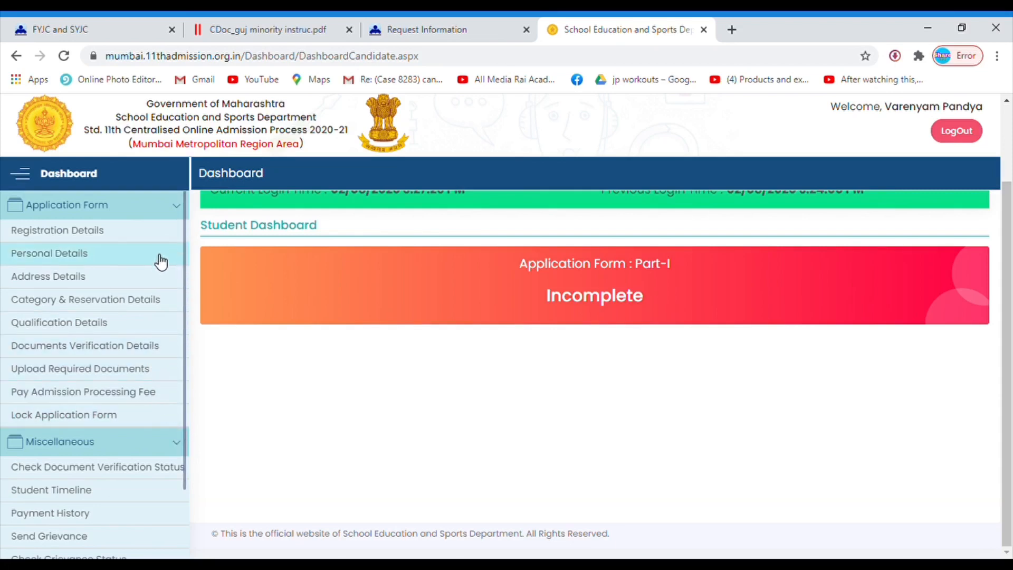
Review the saved Registration Details from school area to examination details, and open the Personal Details form
left_click(140, 240)
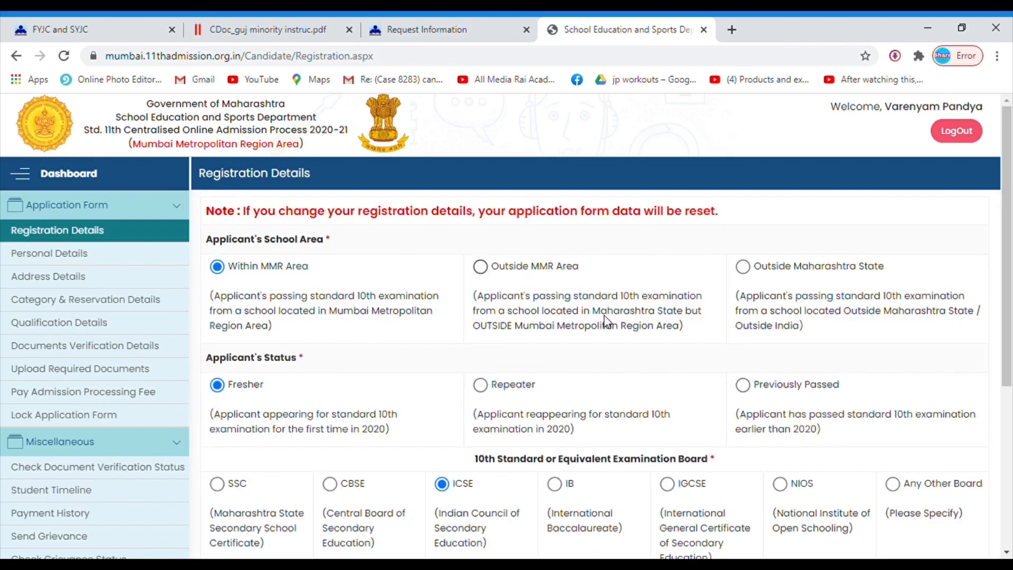
scroll(596, 357, "down", 5)
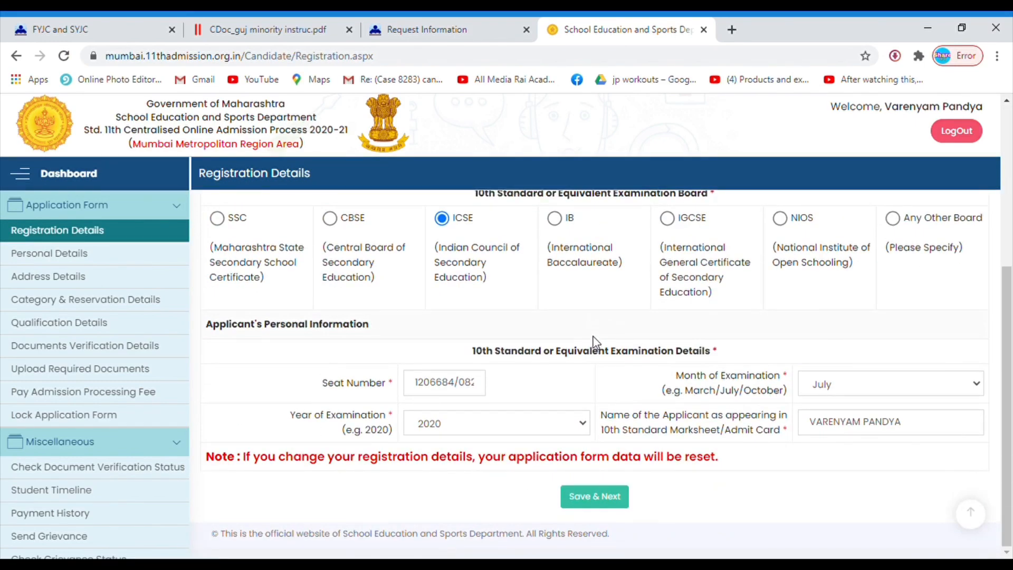
scroll(593, 333, "up", 5)
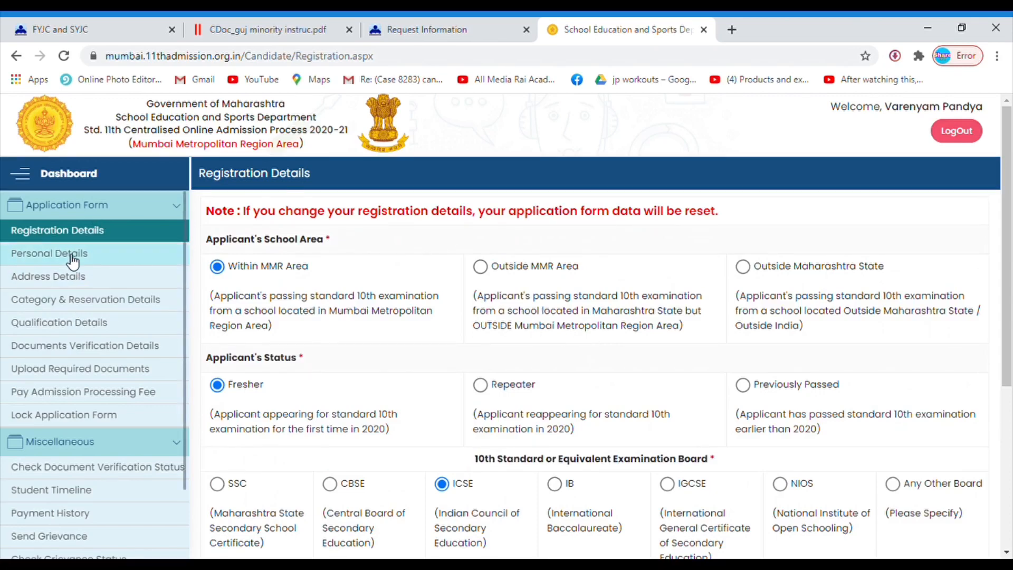
left_click(72, 260)
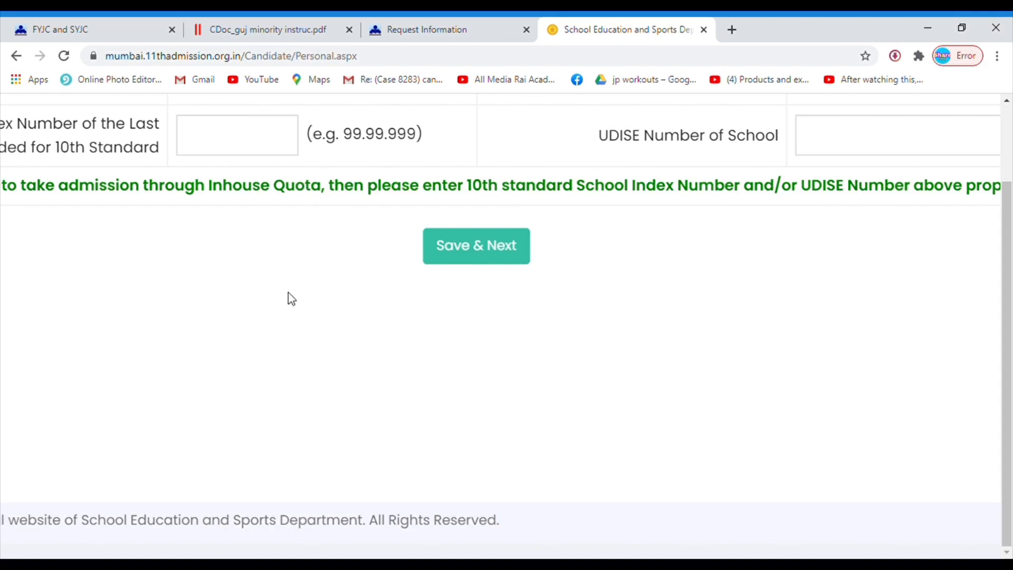
scroll(287, 297, "left", 3)
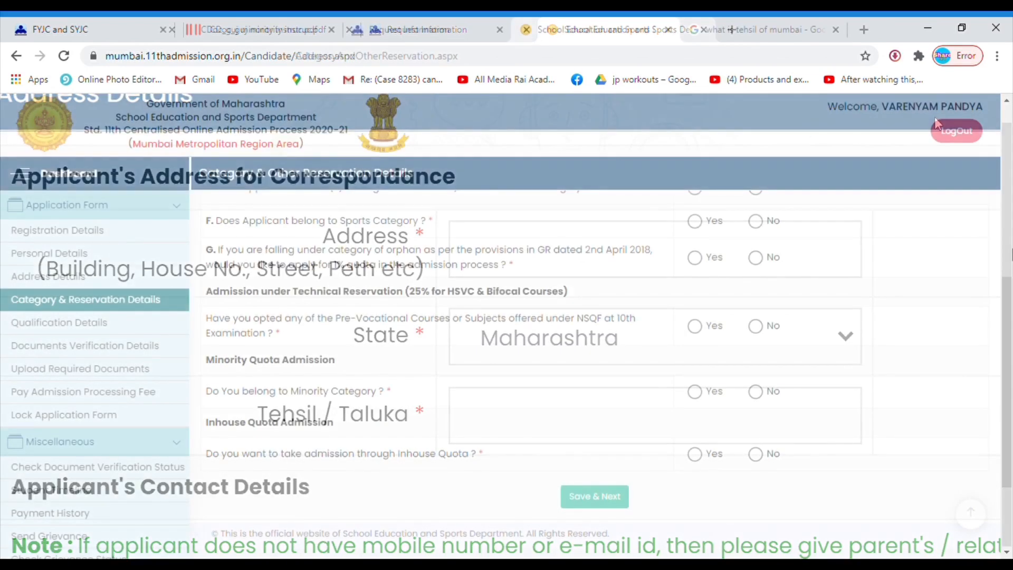
Set the reservation category to General / Open, answer No to every special reservation and quota question, and save the form
scroll(409, 522, "up", 5)
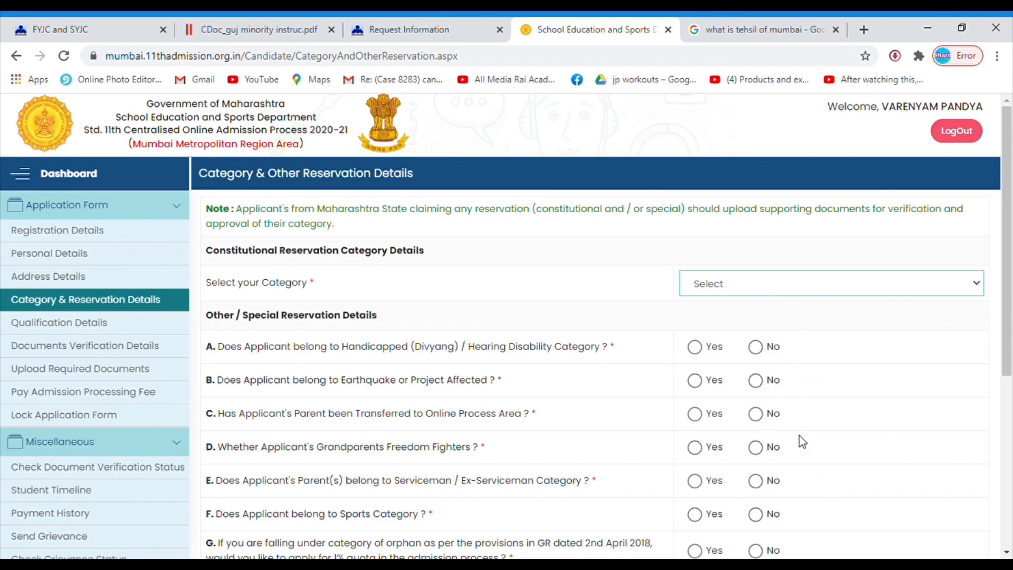
left_click(789, 478)
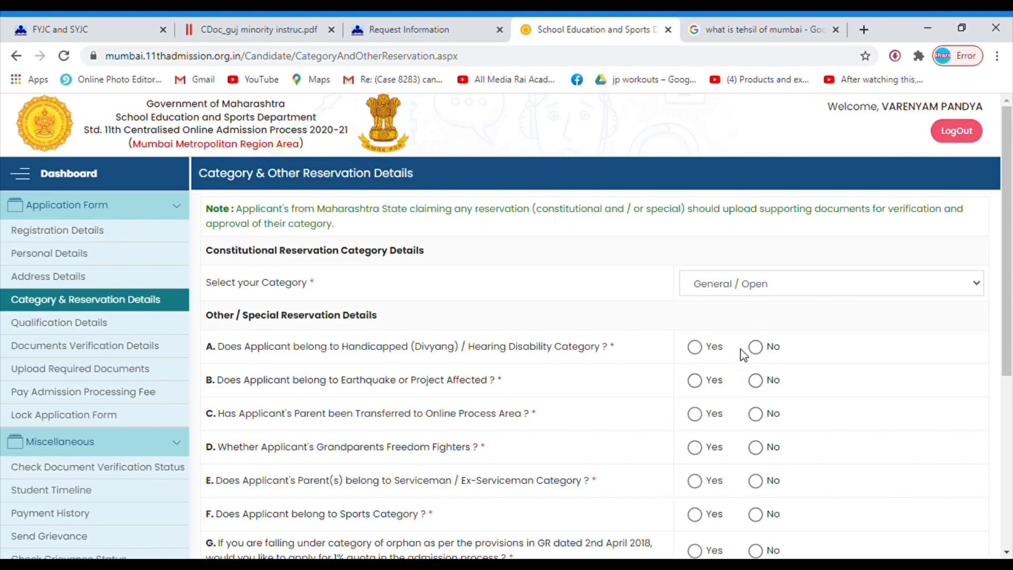
left_click(756, 347)
left_click(760, 380)
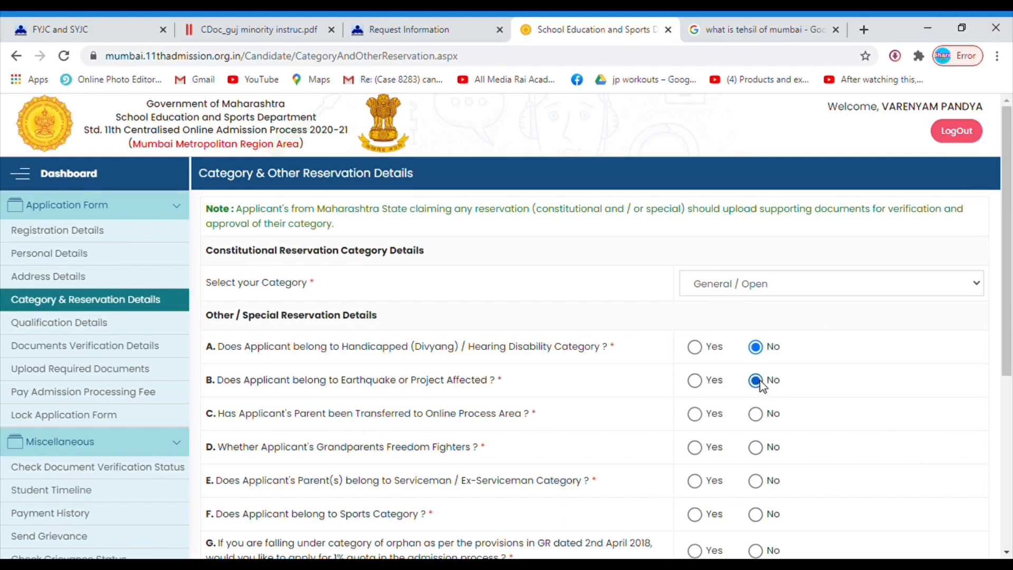
left_click(762, 417)
scroll(767, 452, "down", 2)
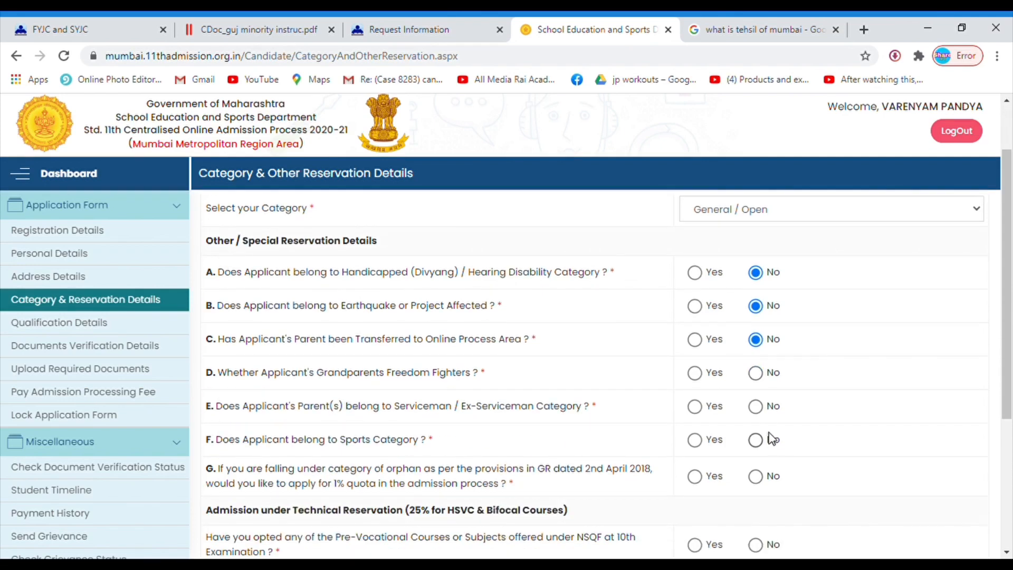
left_click(761, 377)
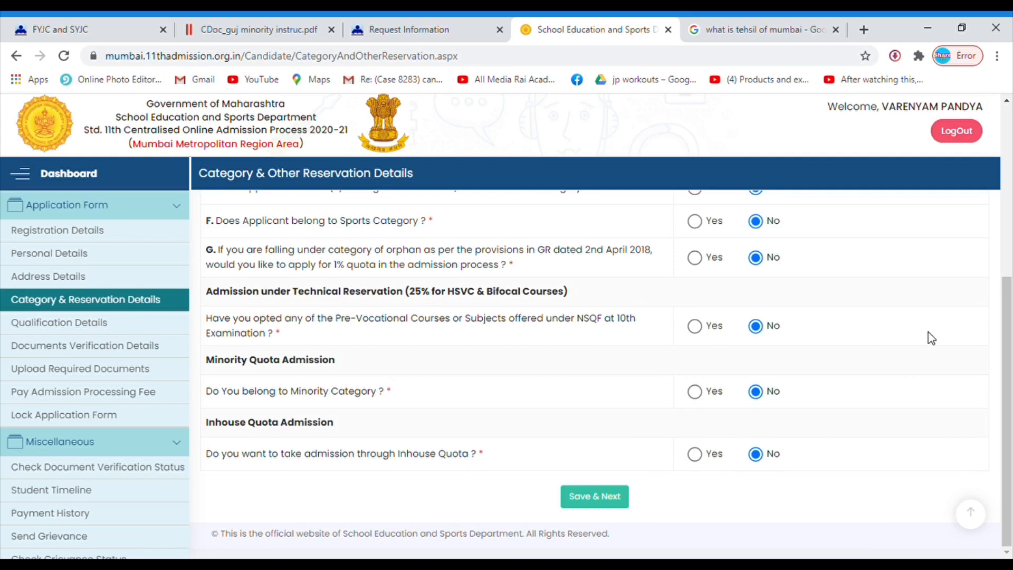
left_click(611, 493)
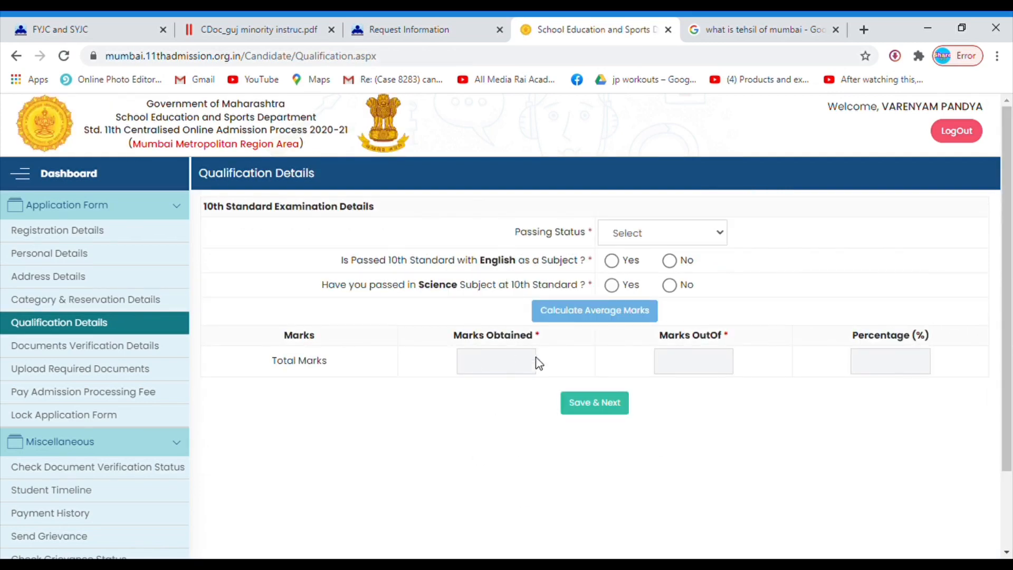
Set the 10th standard passing status to Passed, with Yes for English and No for Science as passed subjects
left_click(711, 243)
left_click(685, 270)
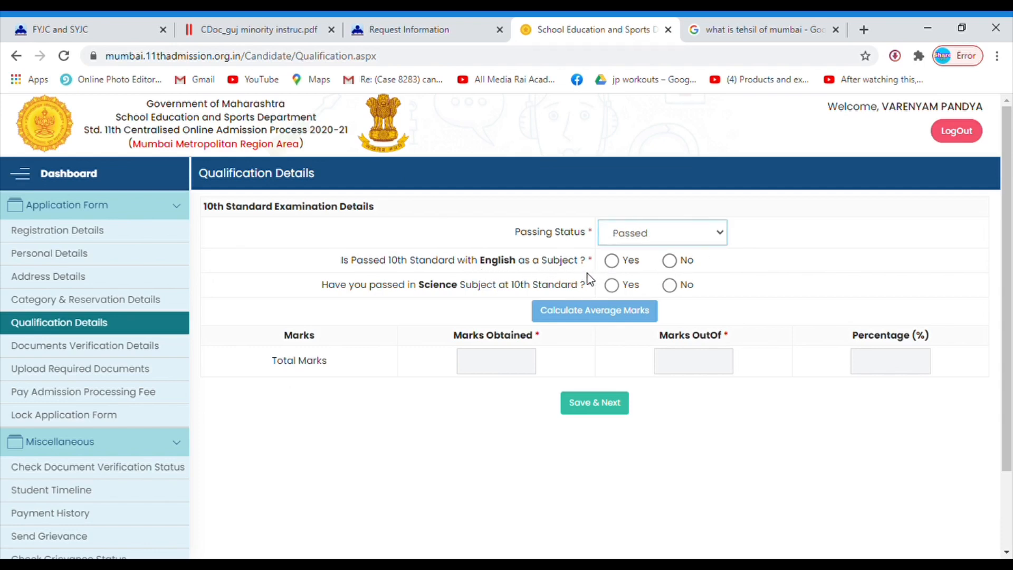
left_click(611, 261)
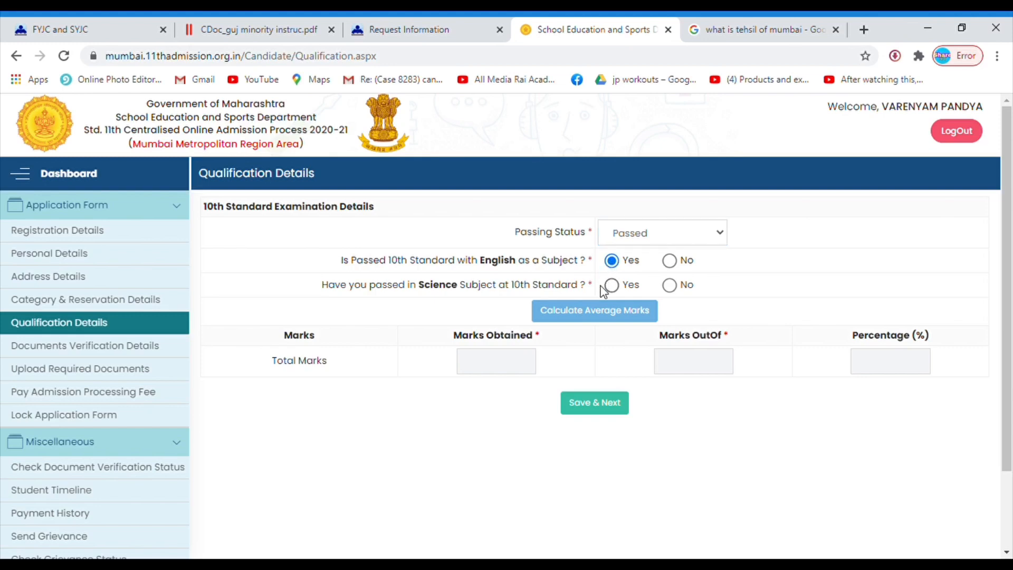
left_click(680, 287)
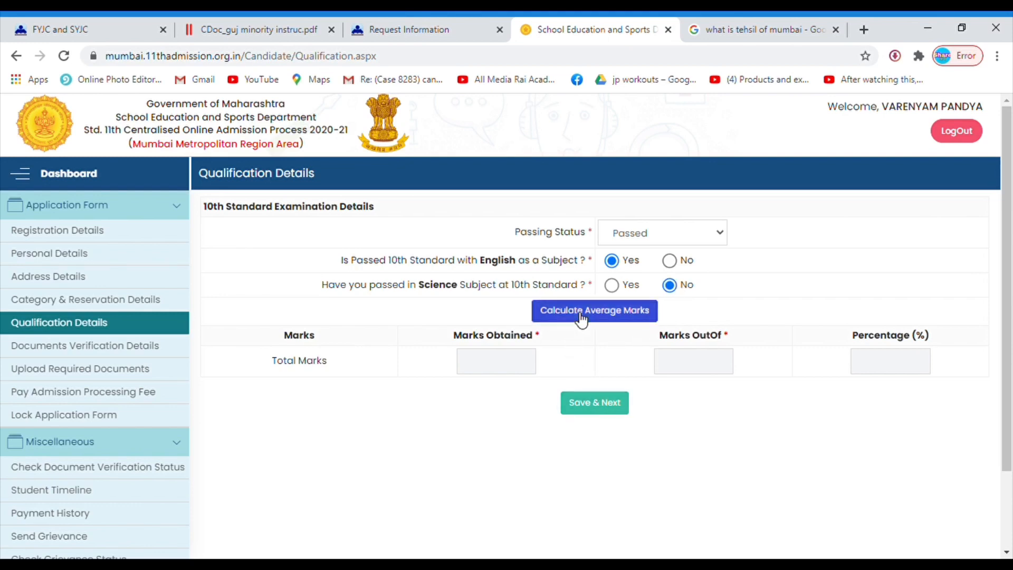
Open the average marks calculator and set the Group I subjects to English, A Second Language (one/two), and History, Civics and Geography
left_click(589, 318)
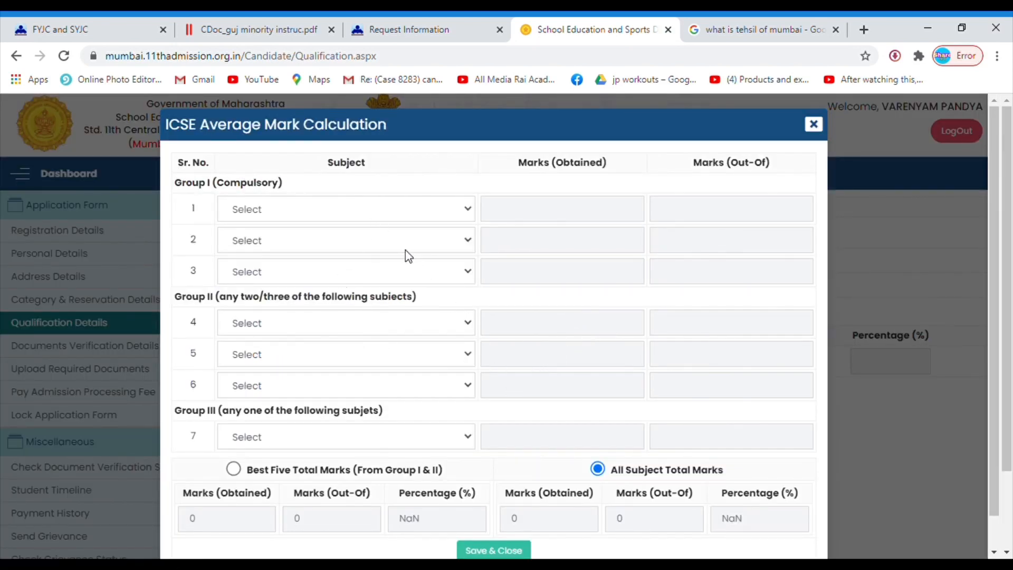
left_click(368, 220)
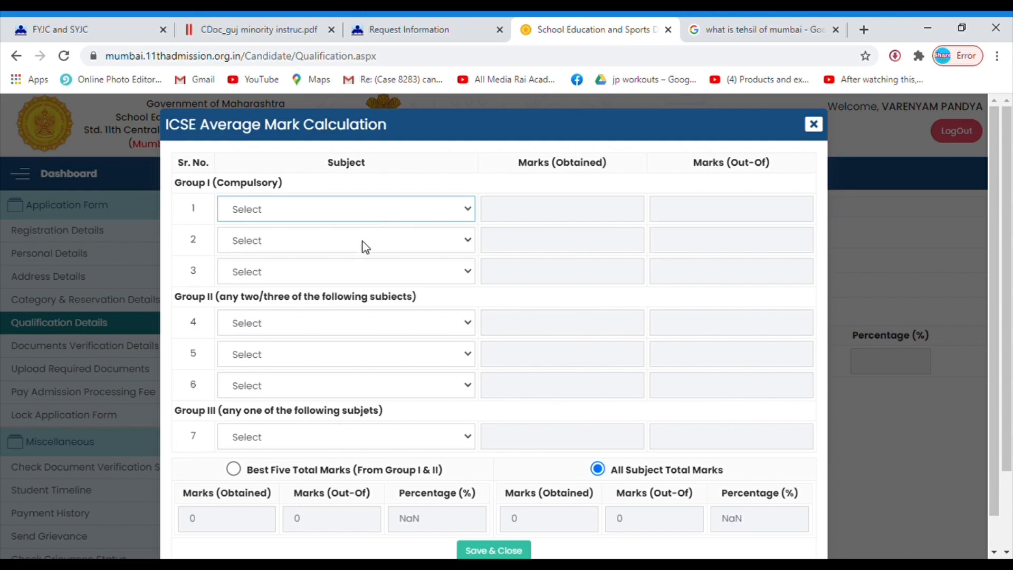
left_click(363, 242)
left_click(366, 238)
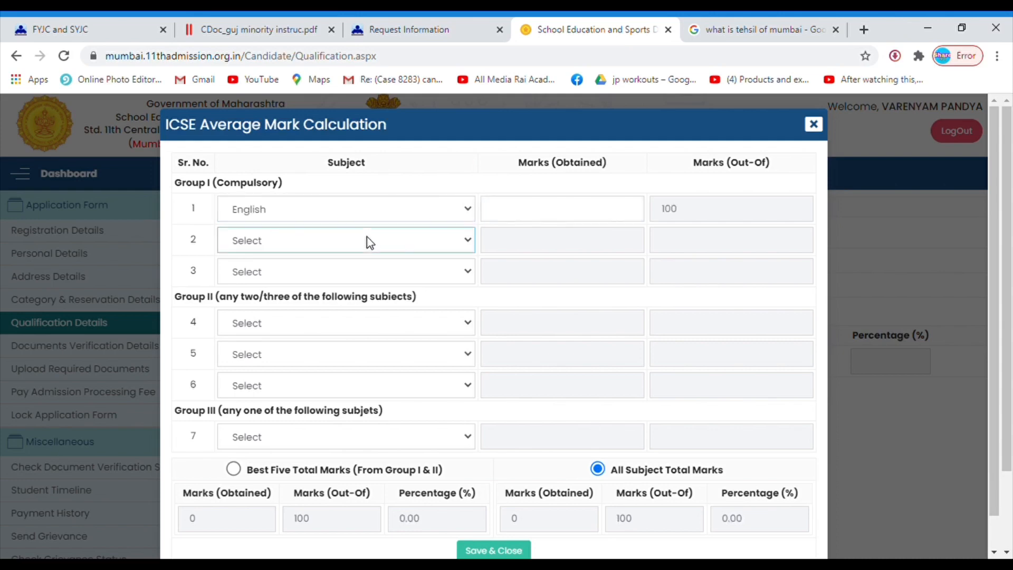
left_click(367, 301)
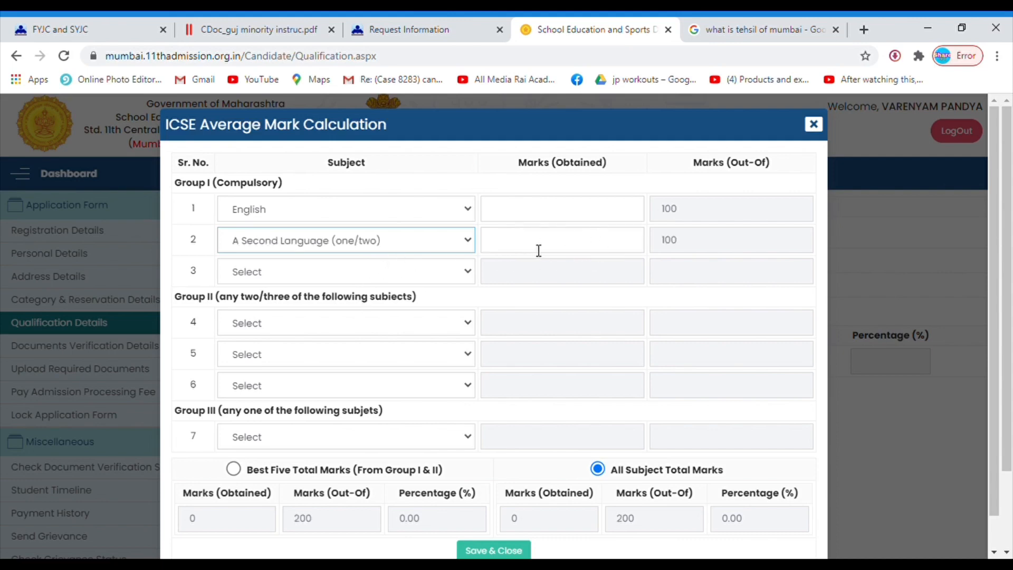
left_click(444, 274)
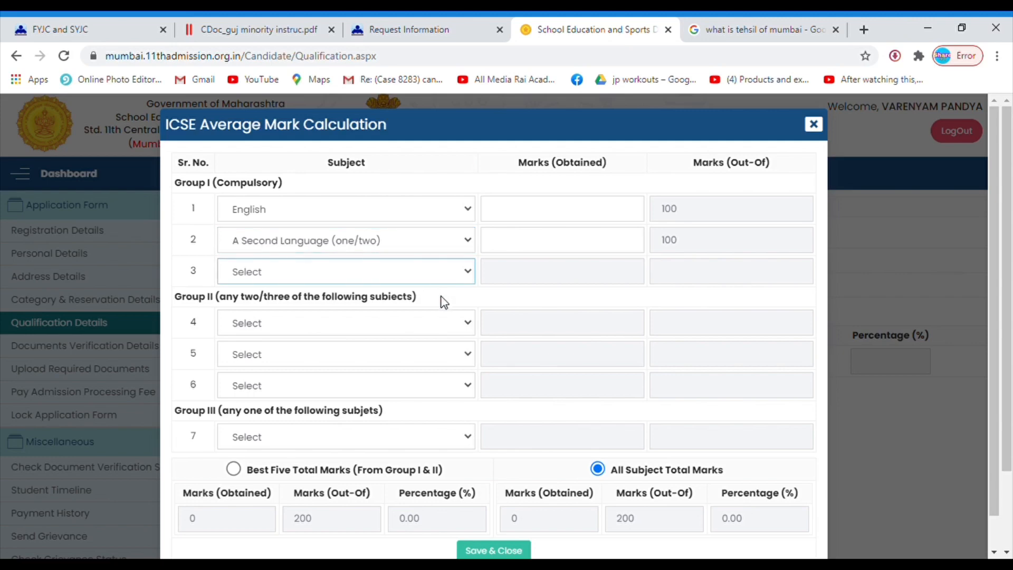
left_click(439, 338)
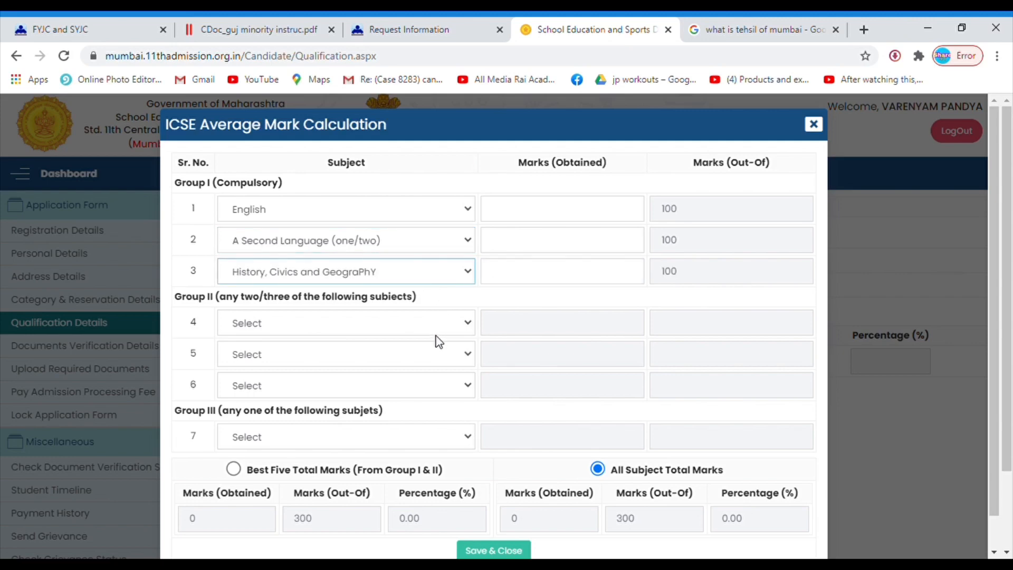
Enter the obtained Group I marks: 86 for English, 93 for the second language and 96 for History, Civics and Geography
left_click(560, 282)
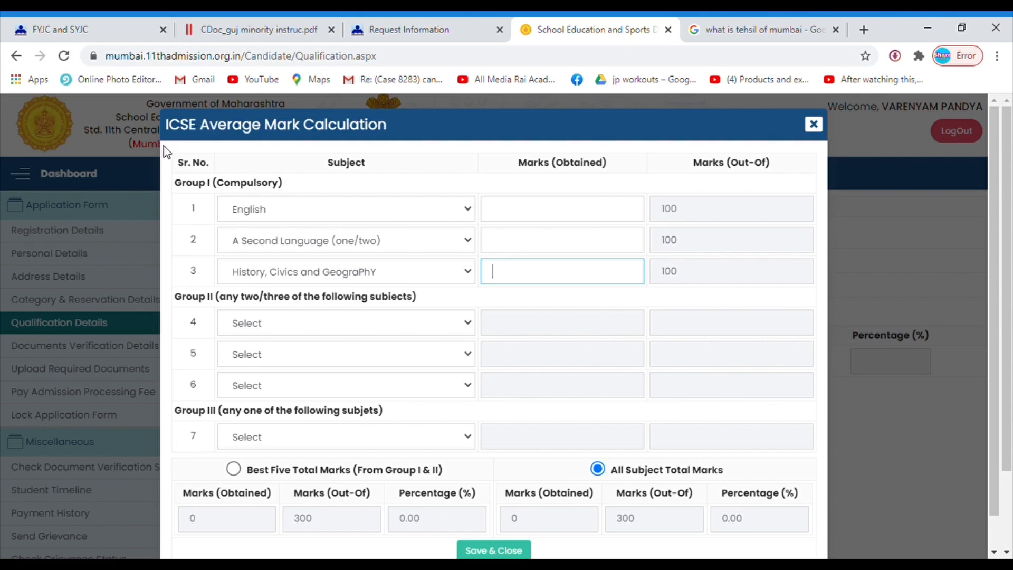
left_click(536, 222)
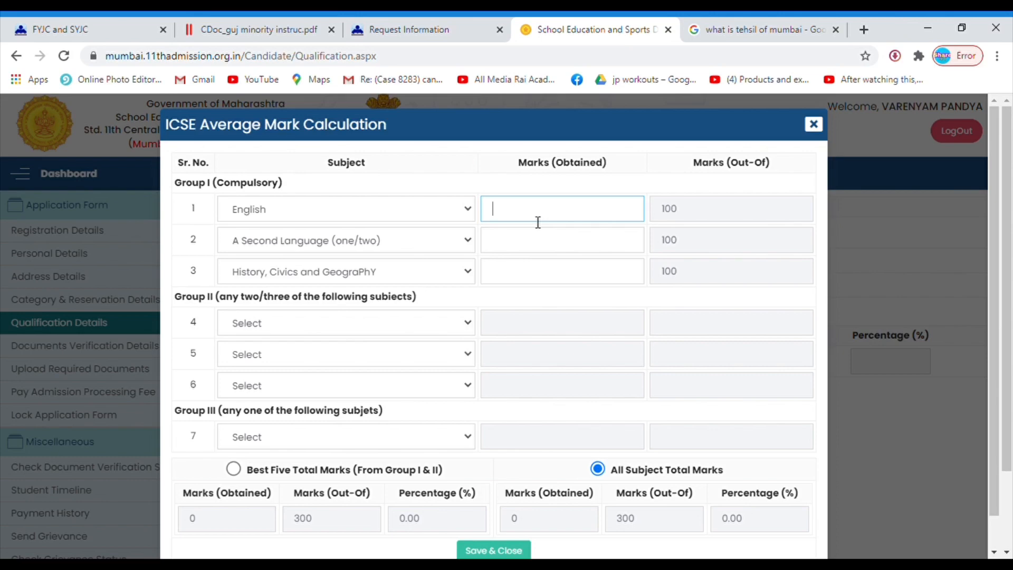
left_click(431, 335)
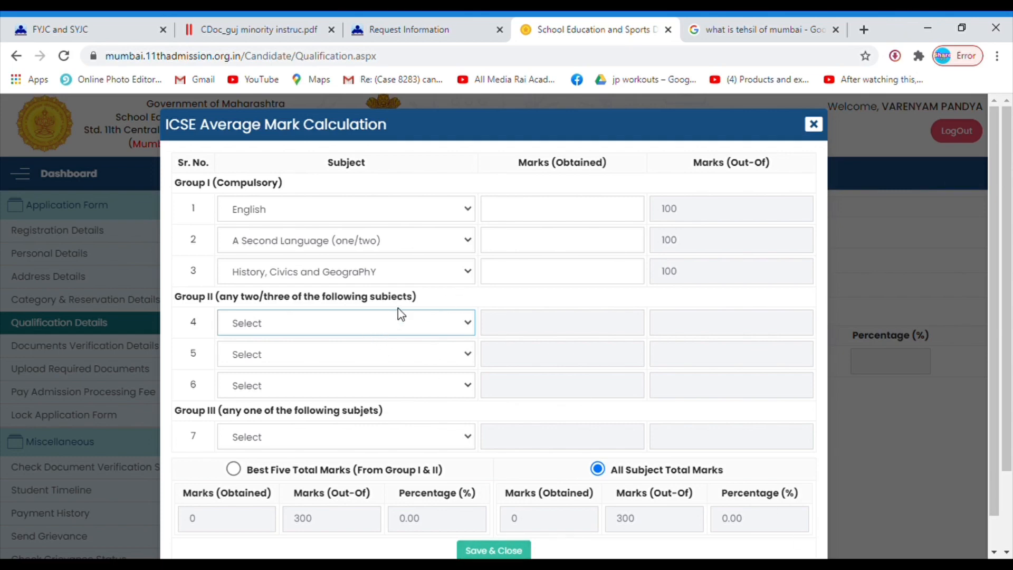
left_click(542, 208)
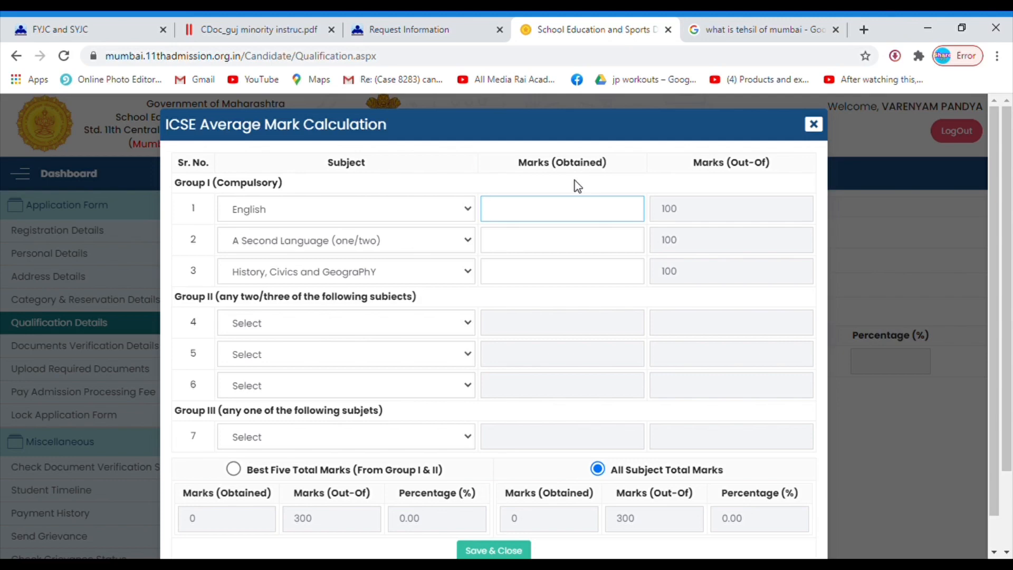
type("86")
left_click(530, 242)
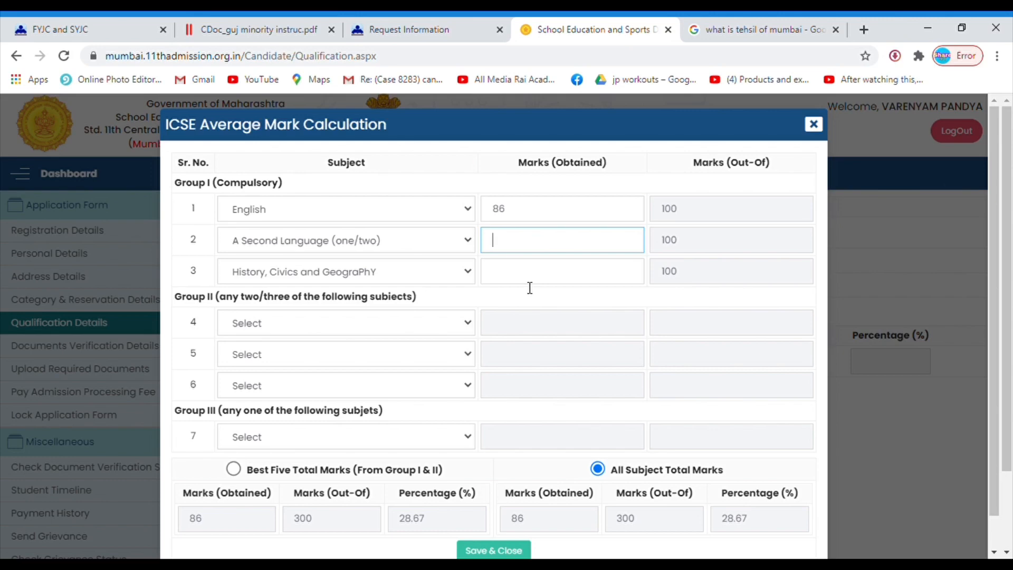
type("93")
left_click(528, 277)
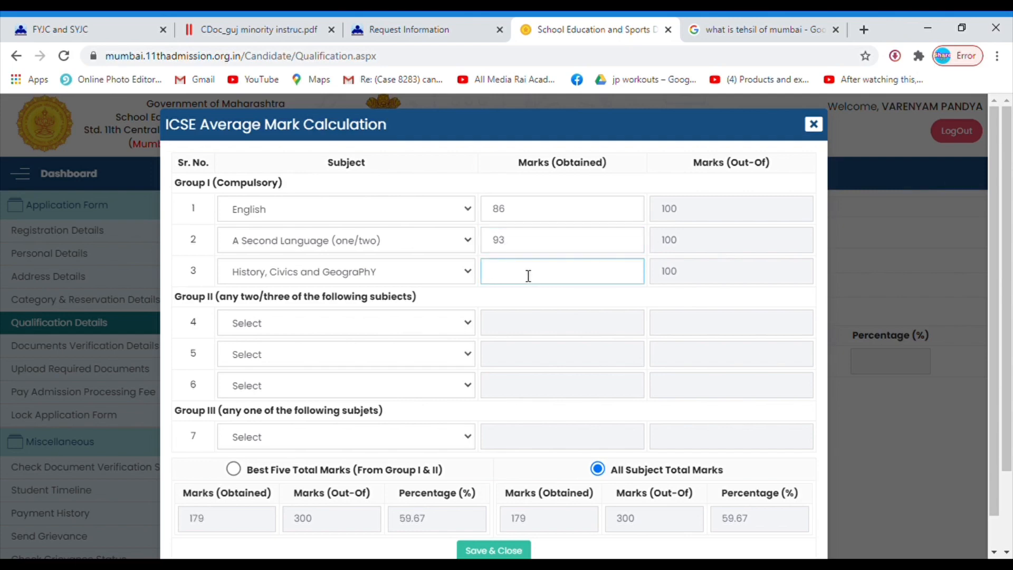
type("96")
key("Tab")
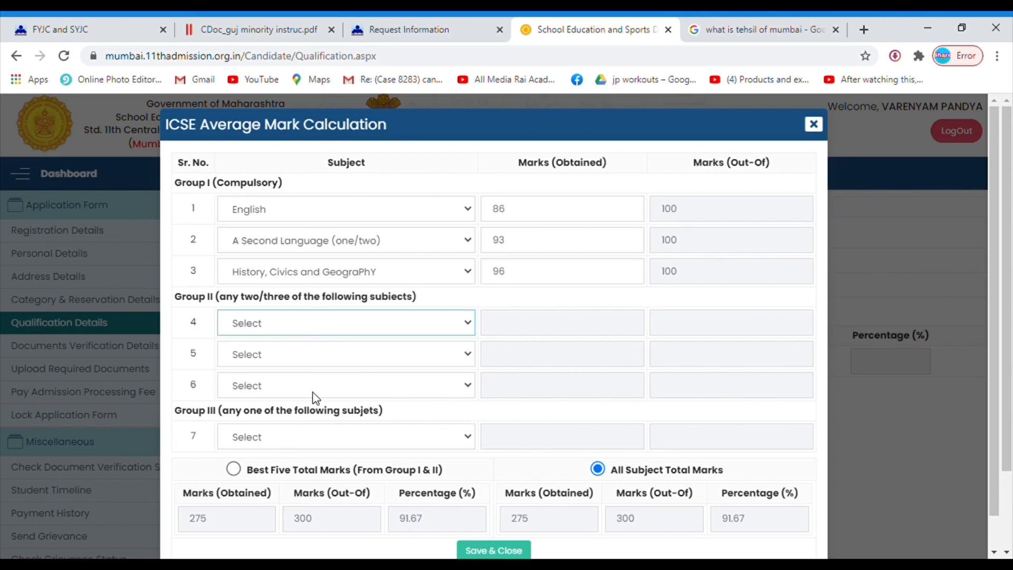
Choose Economics as subject 4 and Mathematics as subject 5 in Group II
left_click(313, 391)
left_click(307, 345)
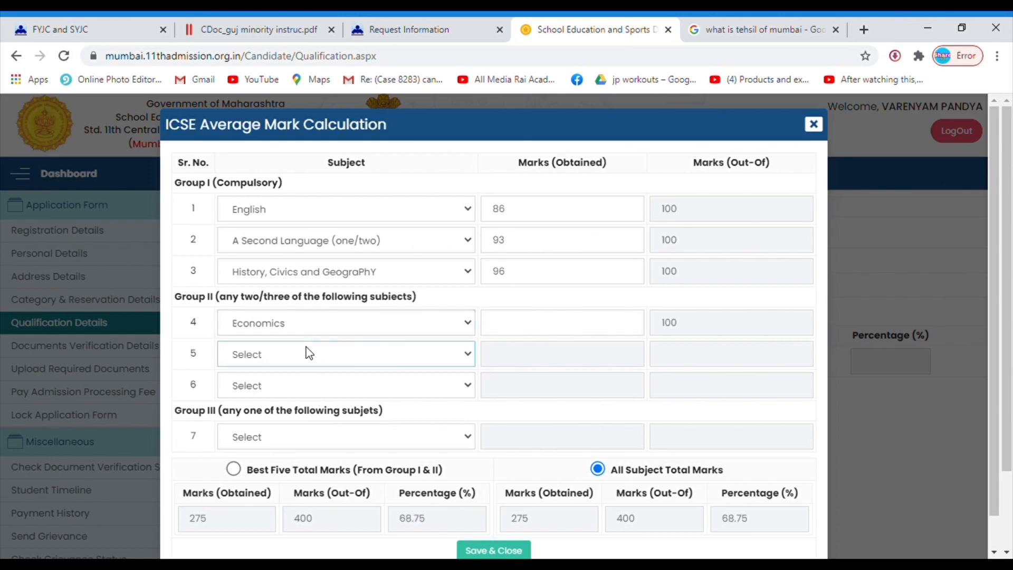
left_click(305, 393)
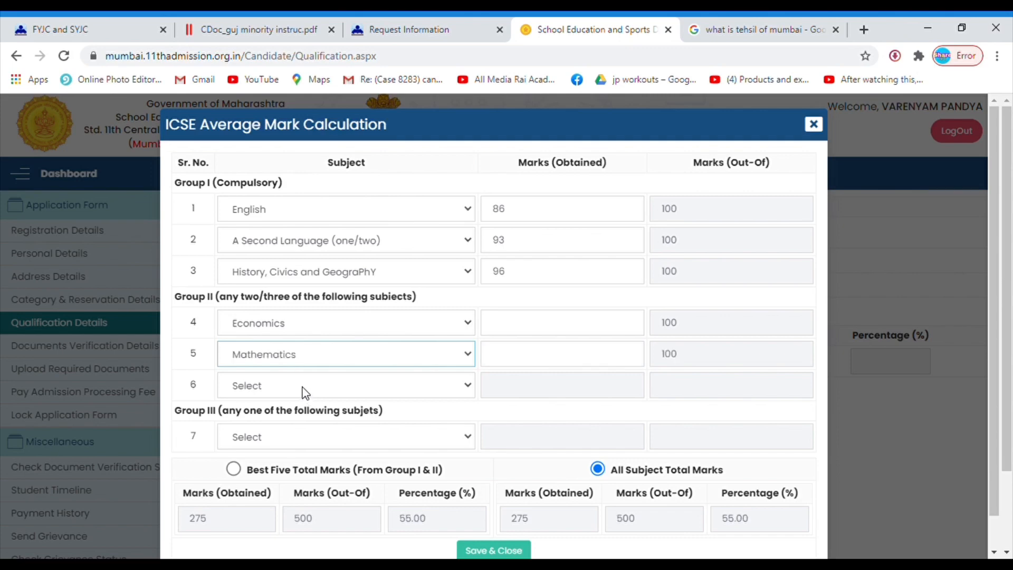
Set subject 4 to Mathematics and subject 5 to Economics in Group II, and subject 7 in Group III to Physical Education
left_click(325, 328)
left_click(353, 353)
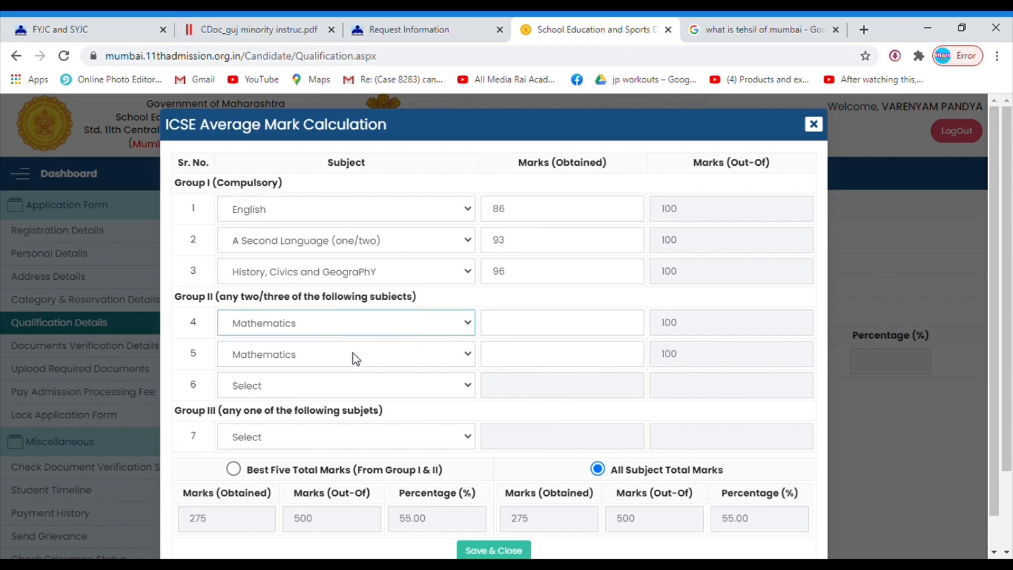
left_click(306, 422)
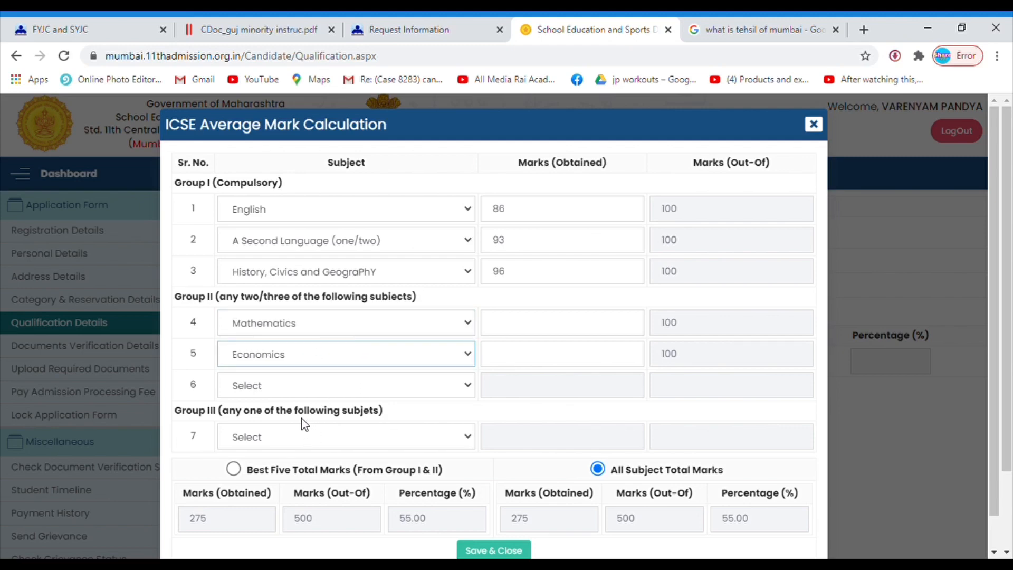
left_click(337, 396)
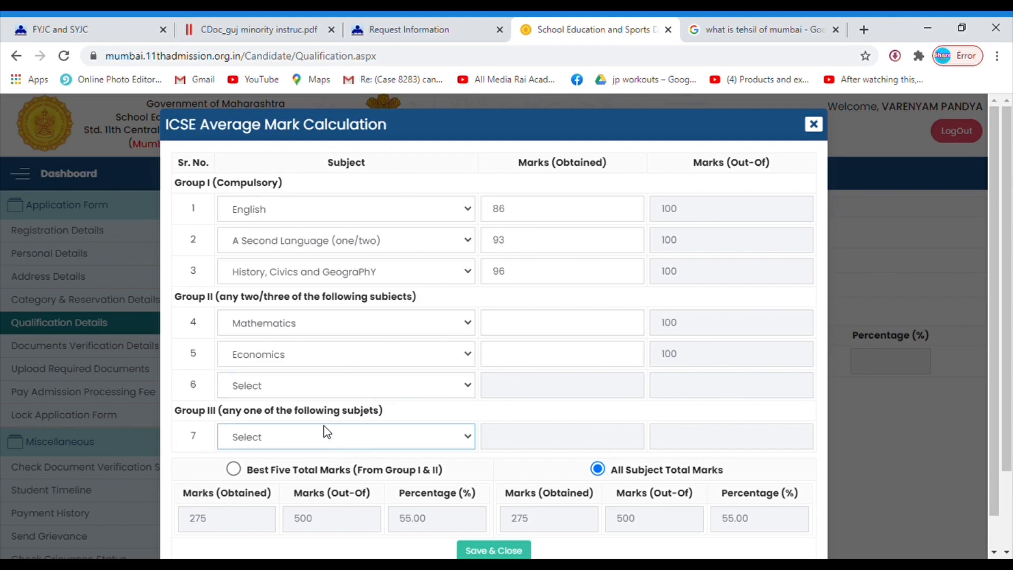
left_click(317, 350)
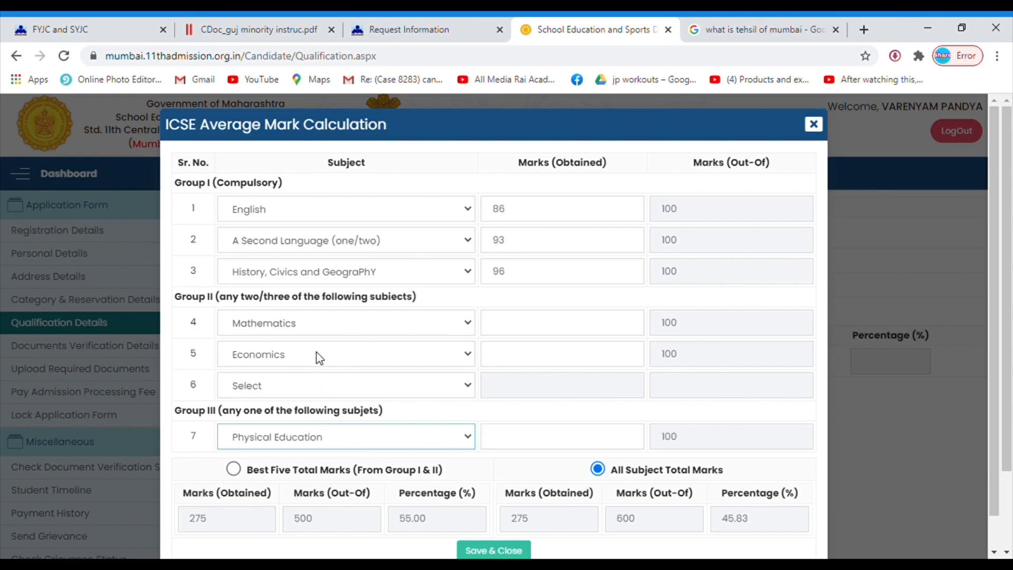
Enter the obtained marks: 73 for Mathematics, 93 for Economics and 92 for Physical Education
left_click(509, 330)
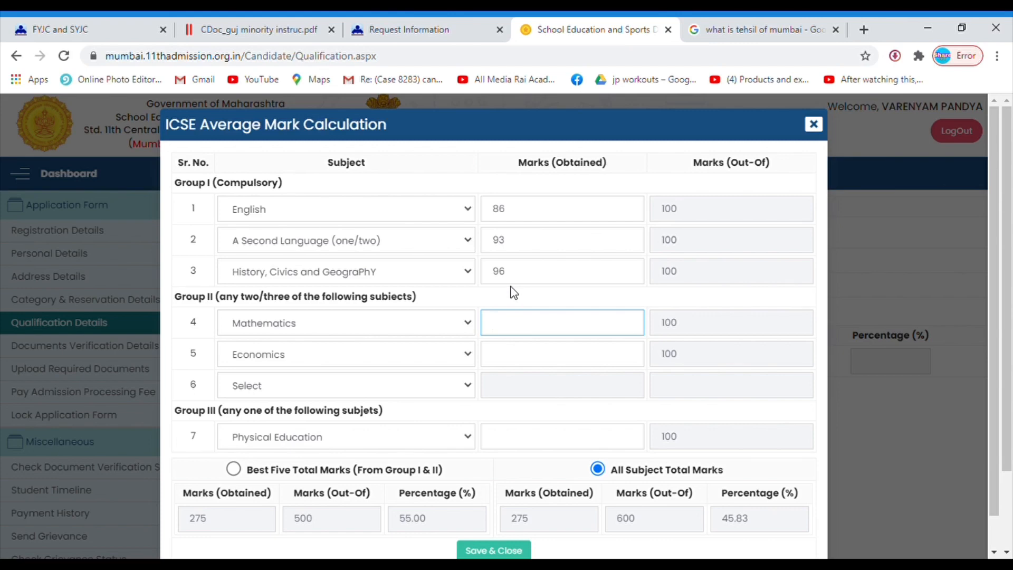
type("73")
left_click(574, 361)
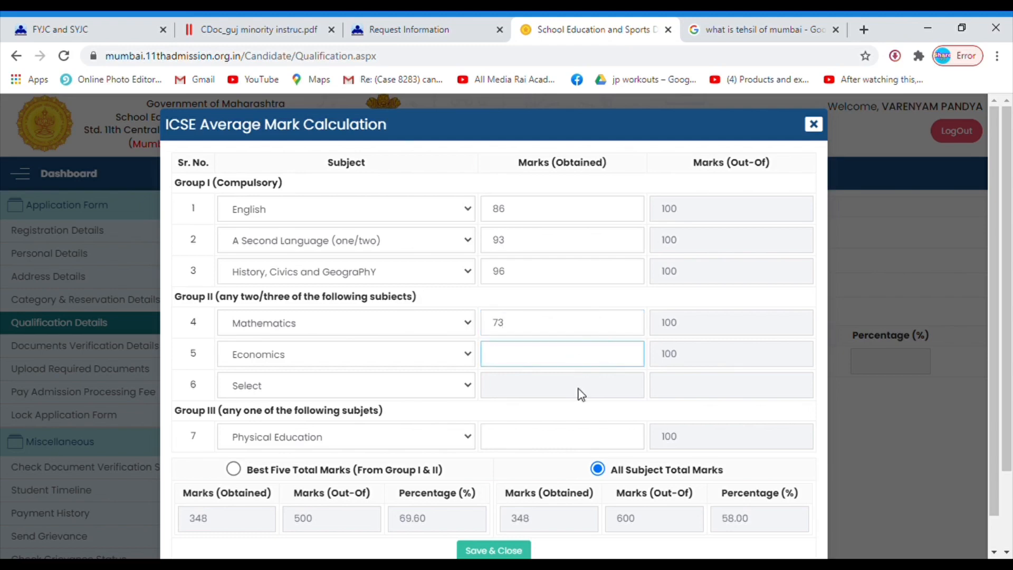
type("93")
left_click(515, 439)
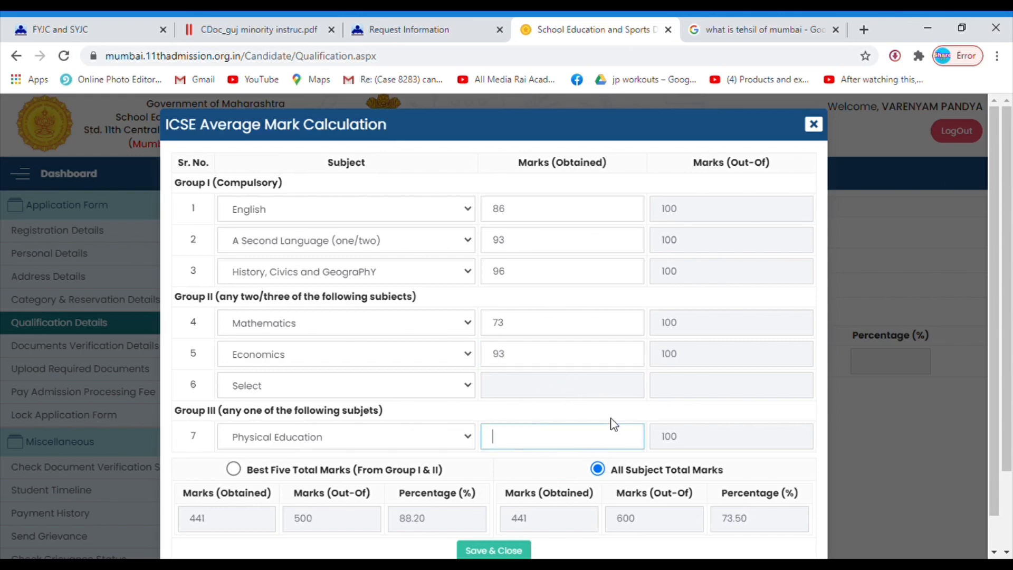
type("92")
Choose All Subject Total Marks over Best Five, save the calculation, and save the qualification details to continue
scroll(554, 411, "down", 1)
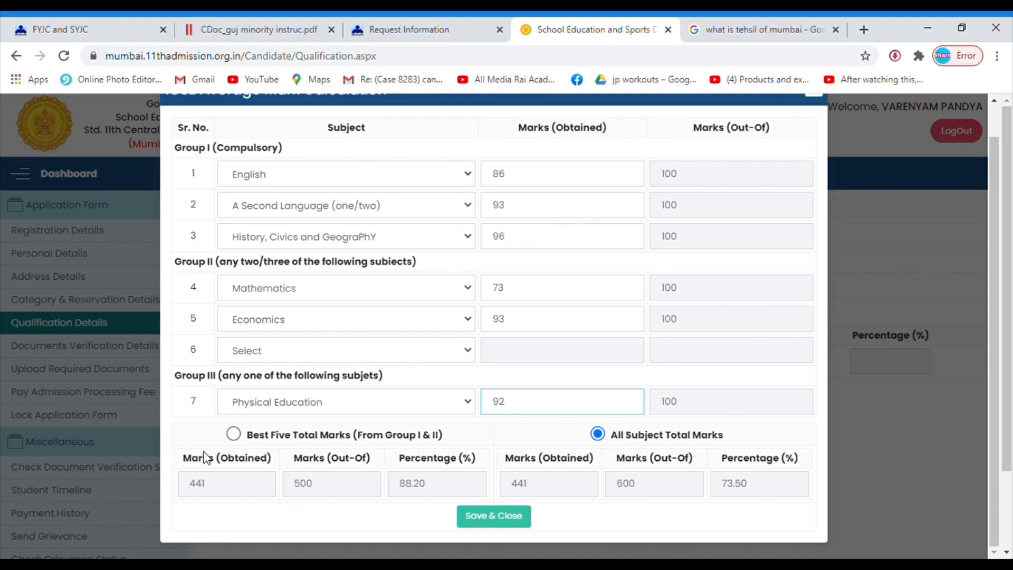
left_click(234, 435)
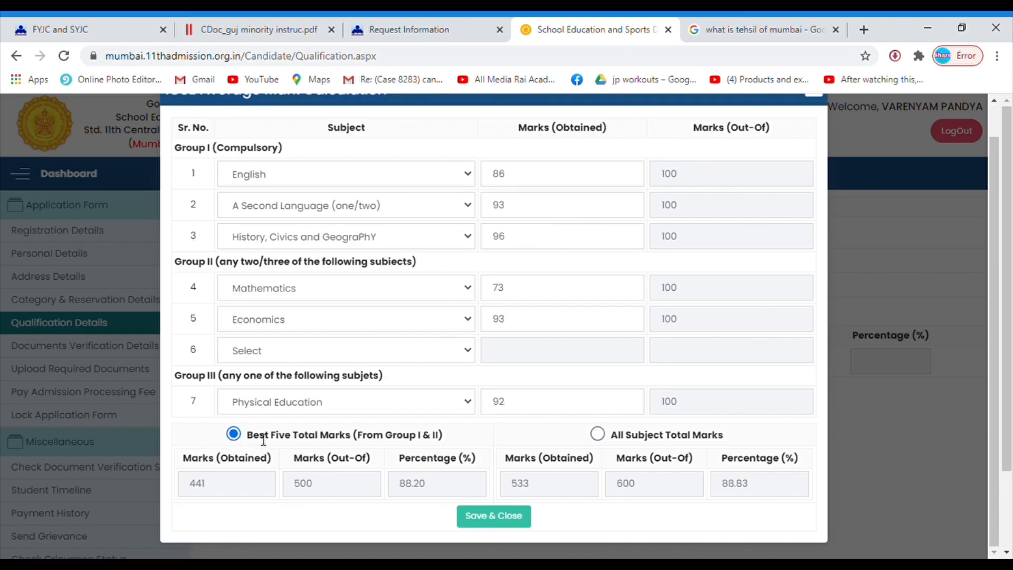
left_click(599, 435)
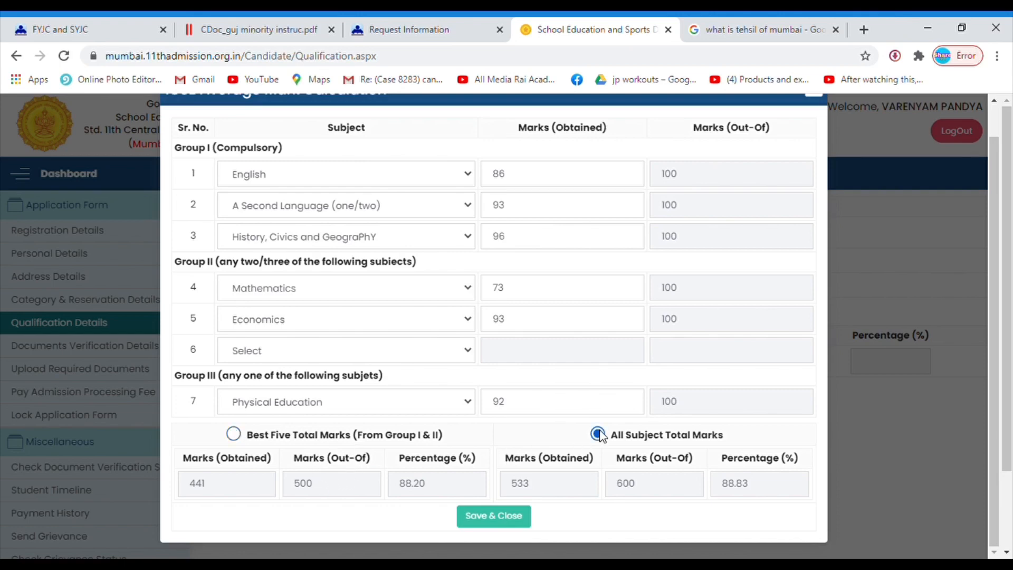
left_click(233, 436)
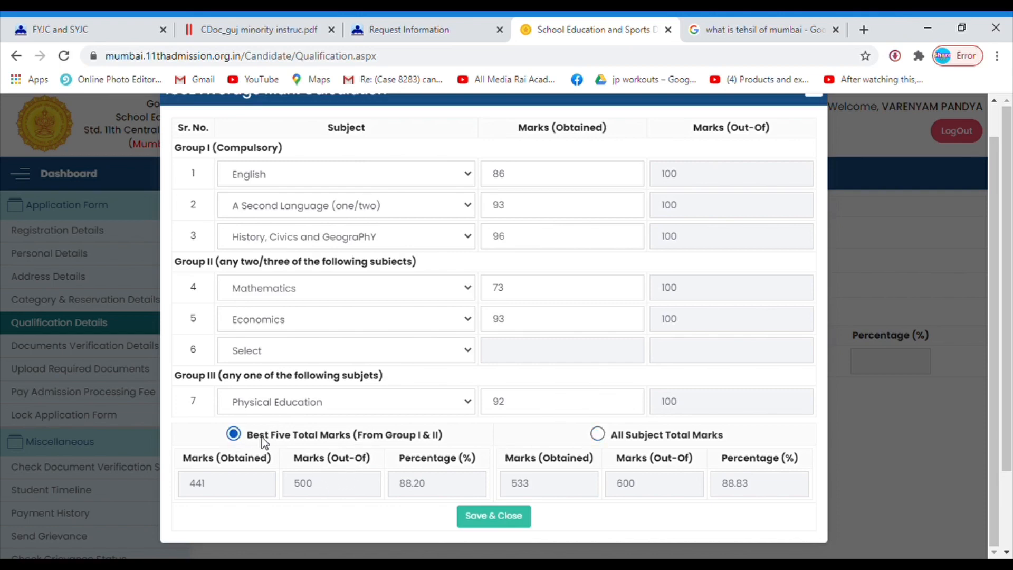
left_click(597, 435)
left_click(490, 518)
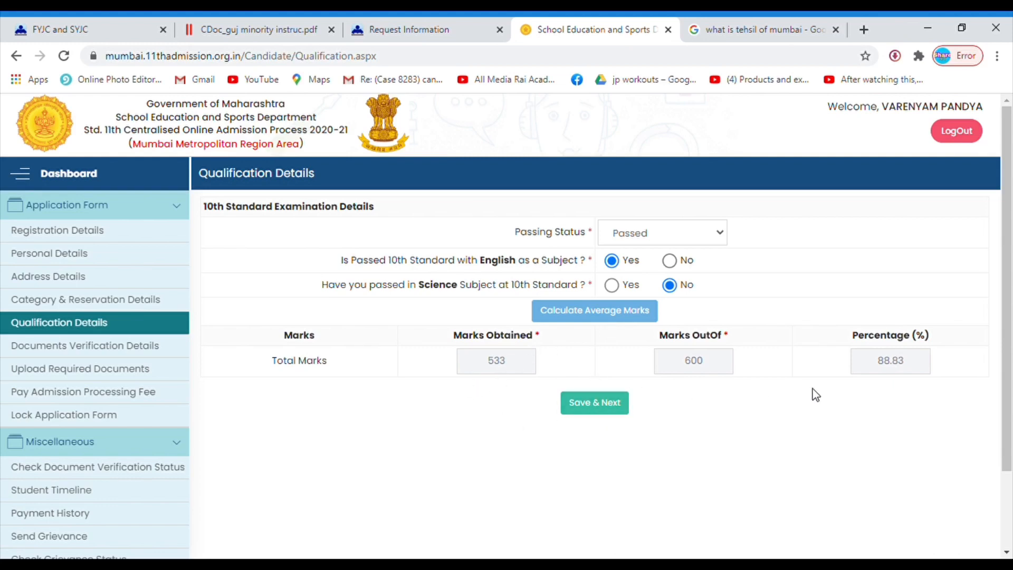
left_click(588, 404)
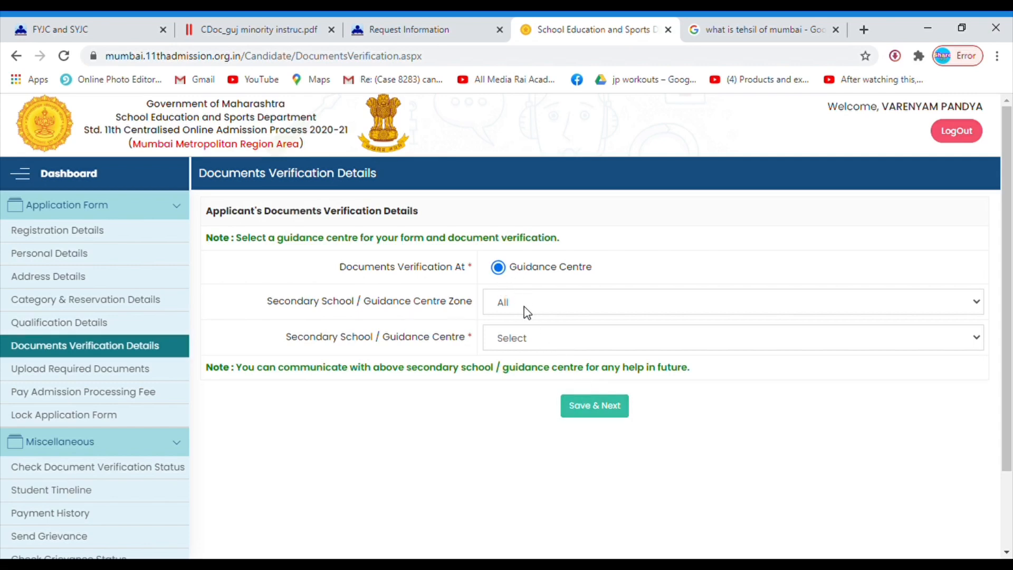
Keep the guidance centre zone at All, choose Vidyanidhi Jr. College of Science as the guidance centre, and save to continue
left_click(544, 315)
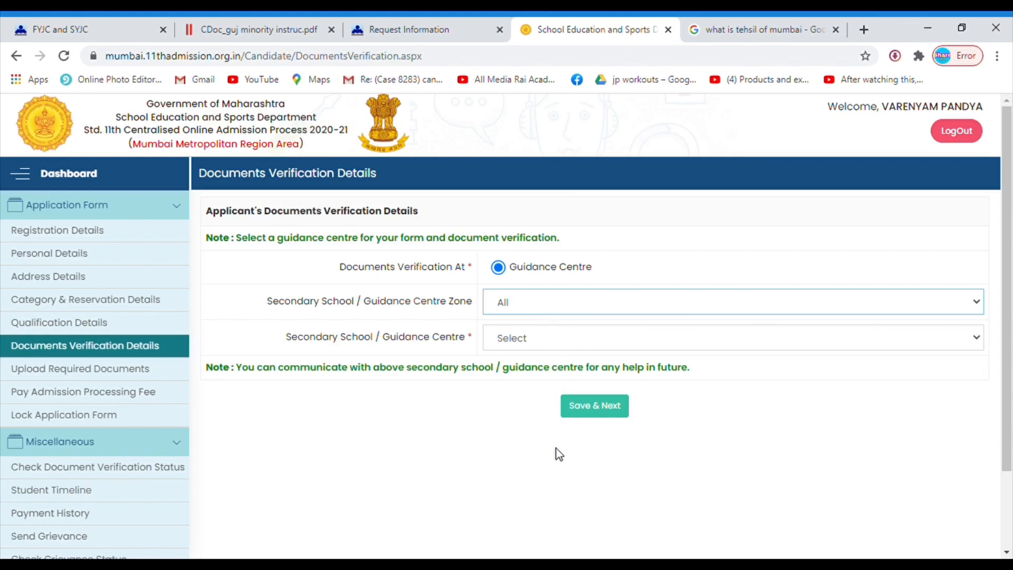
left_click(571, 404)
left_click(521, 344)
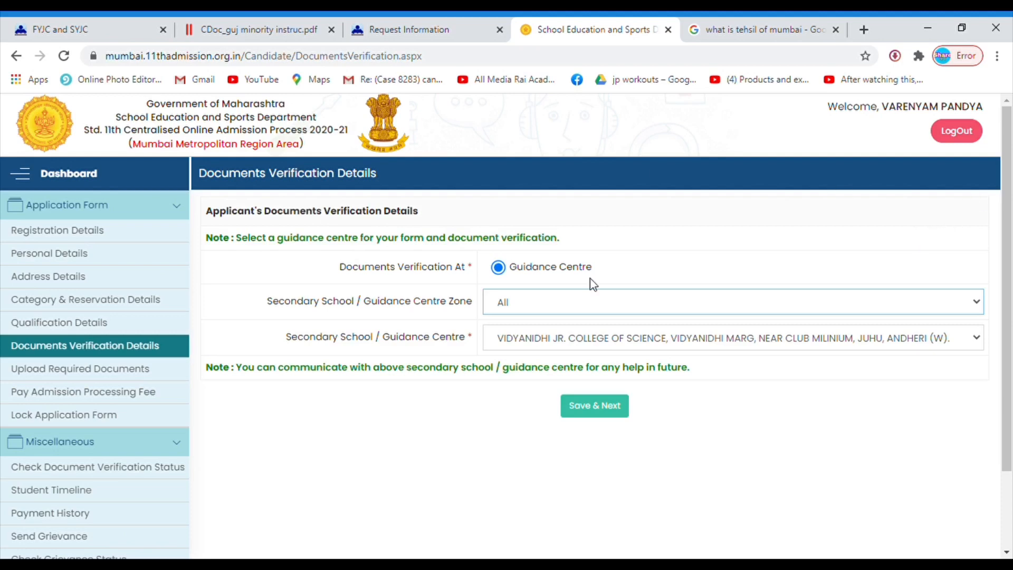
left_click(587, 349)
left_click(578, 302)
left_click(608, 403)
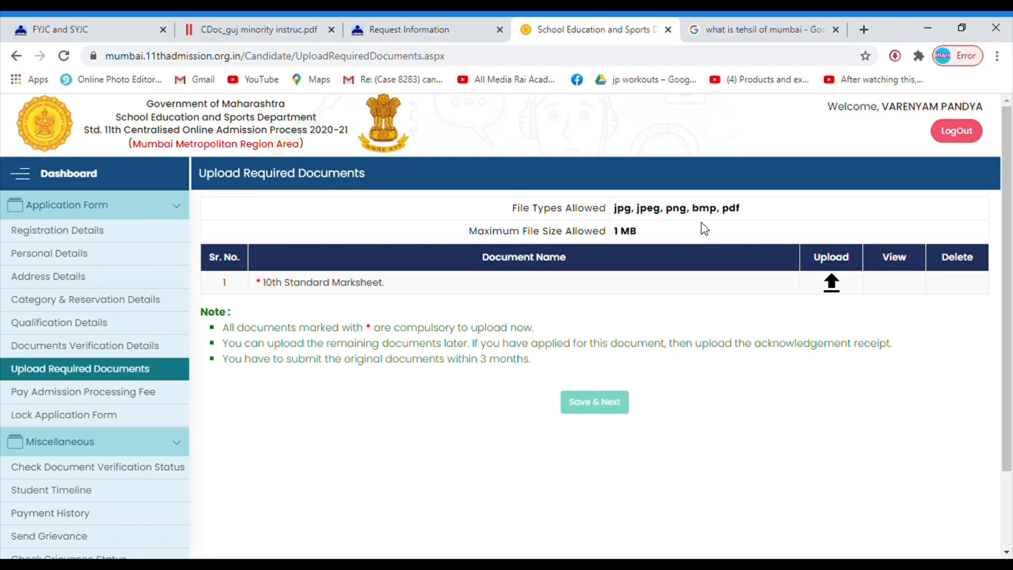
Upload the 10th Standard Marksheet and save to continue to the admission processing fee details
left_click(829, 286)
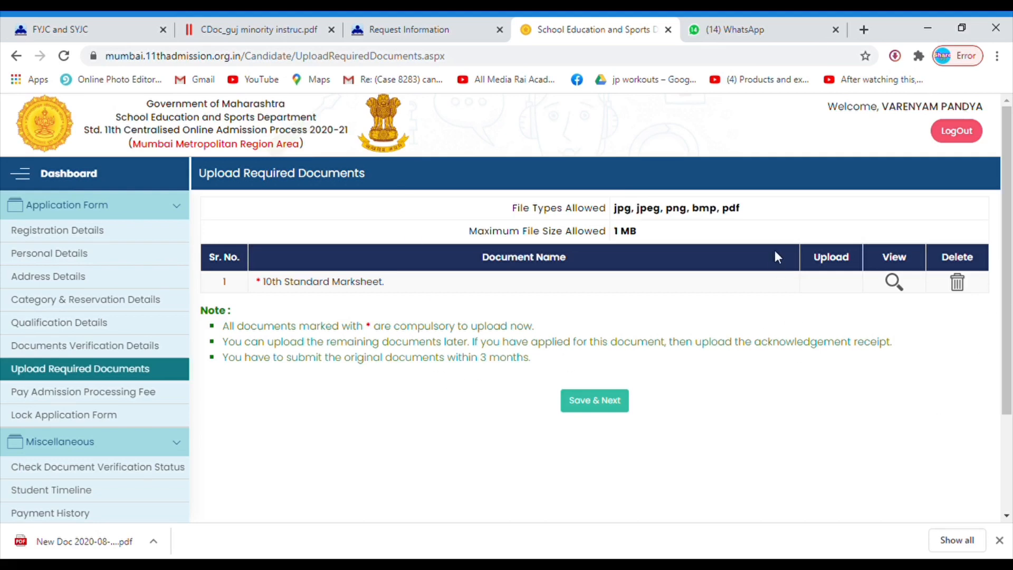
left_click(603, 417)
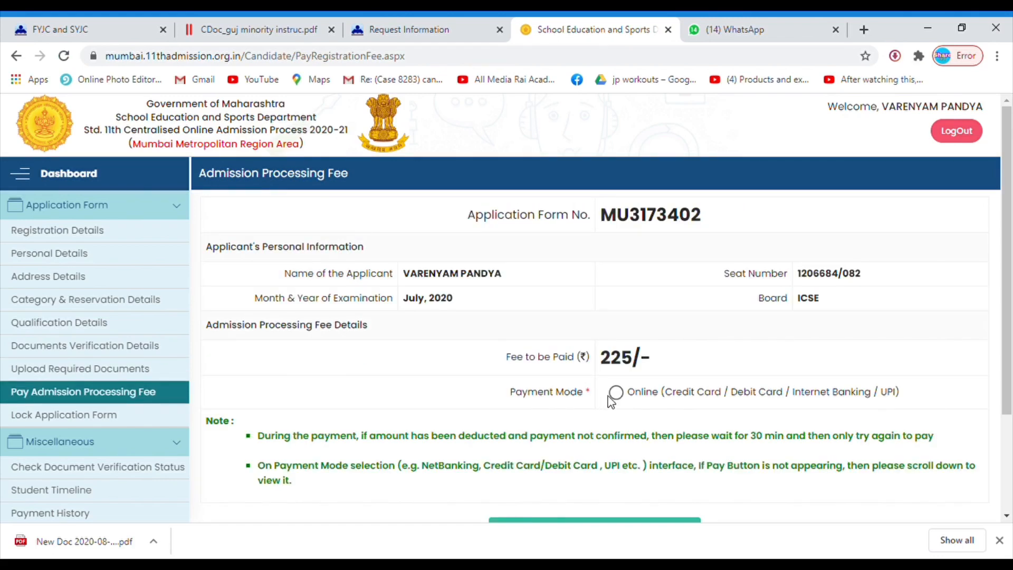
scroll(652, 474, "down", 3)
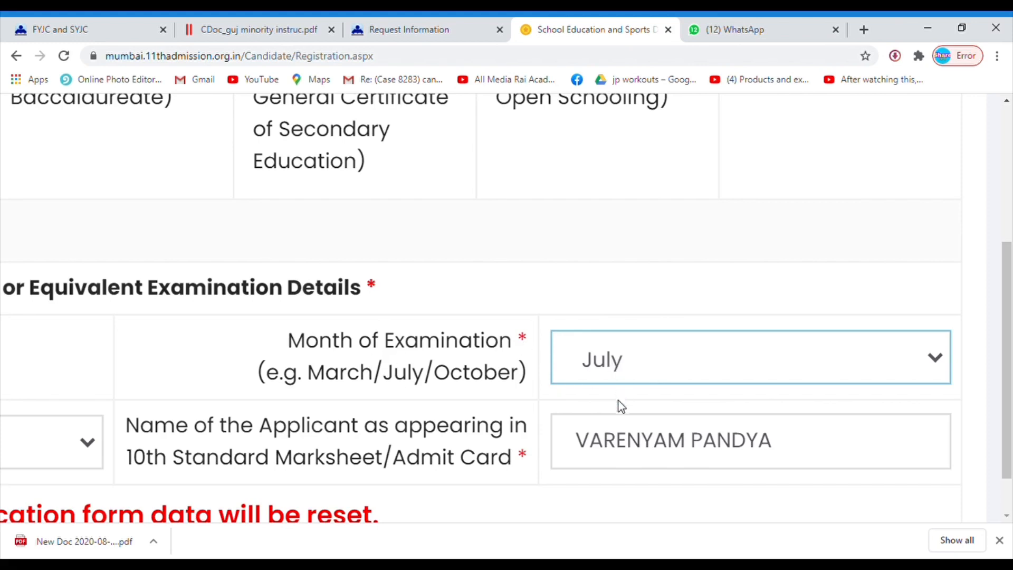
Change the month of examination in the registration details
key("Up")
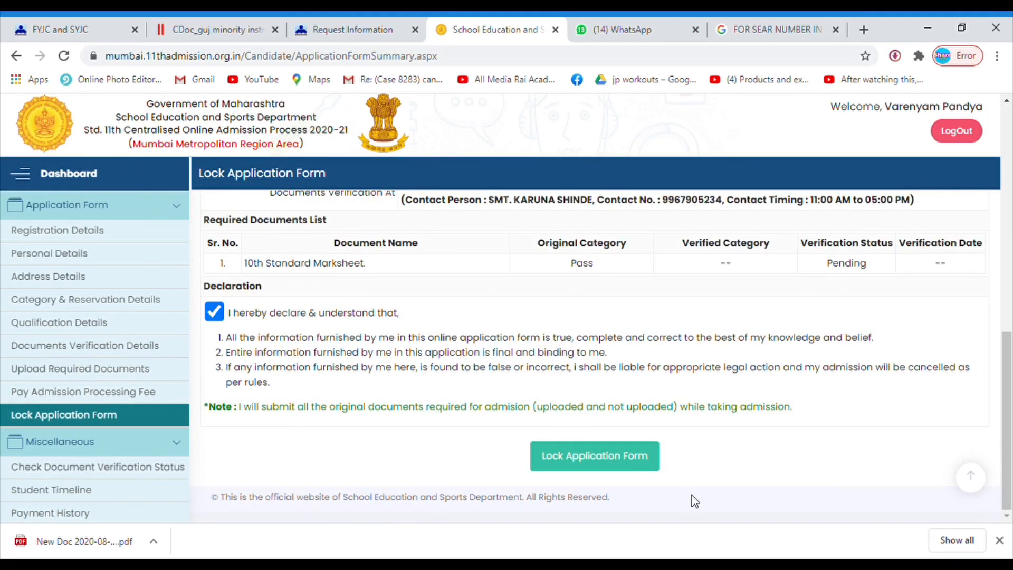
Review the application form summary and request locking of the application form
scroll(655, 386, "up", 3)
scroll(656, 386, "down", 2)
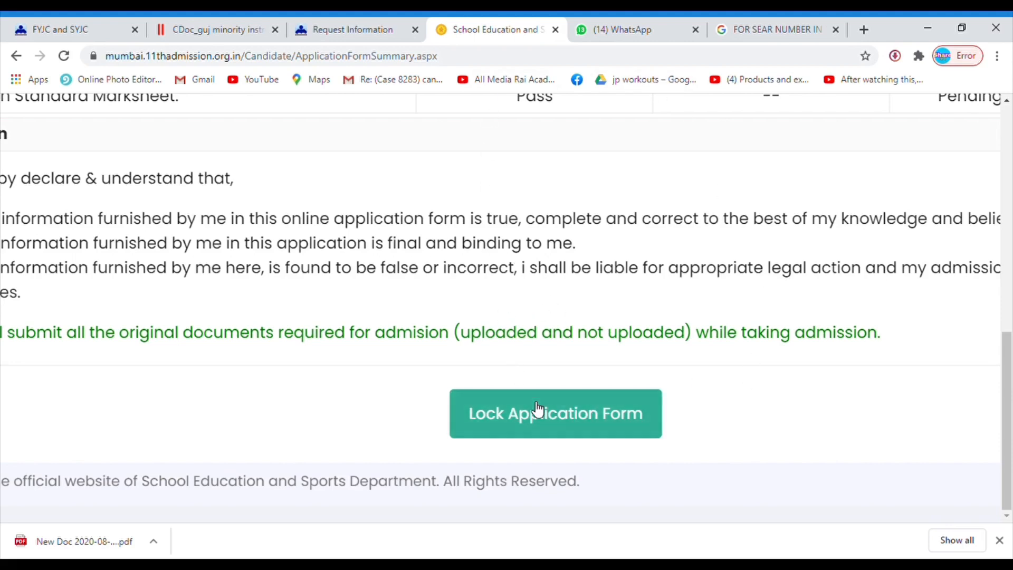
left_click(544, 422)
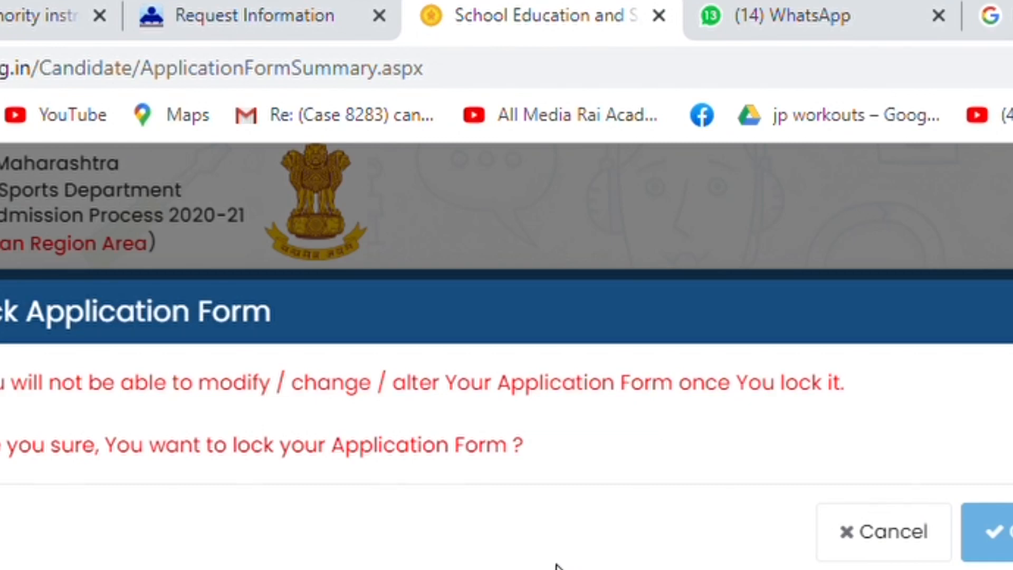